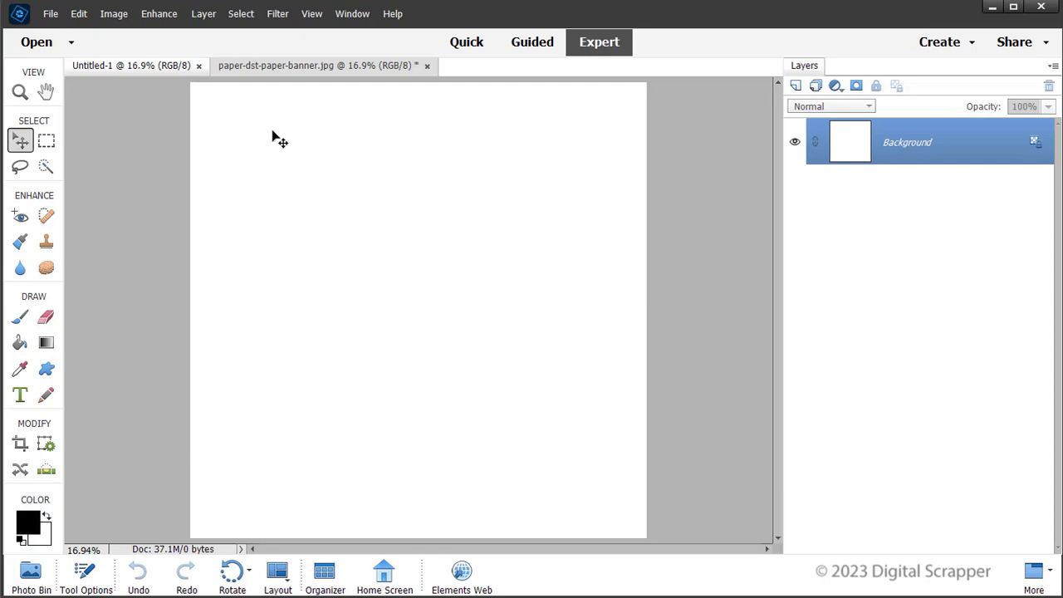
In paper-dst-paper-banner.jpg, select a fixed-size rectangle 3.5 in wide and 9 in high near the middle of the striped paper
click(289, 67)
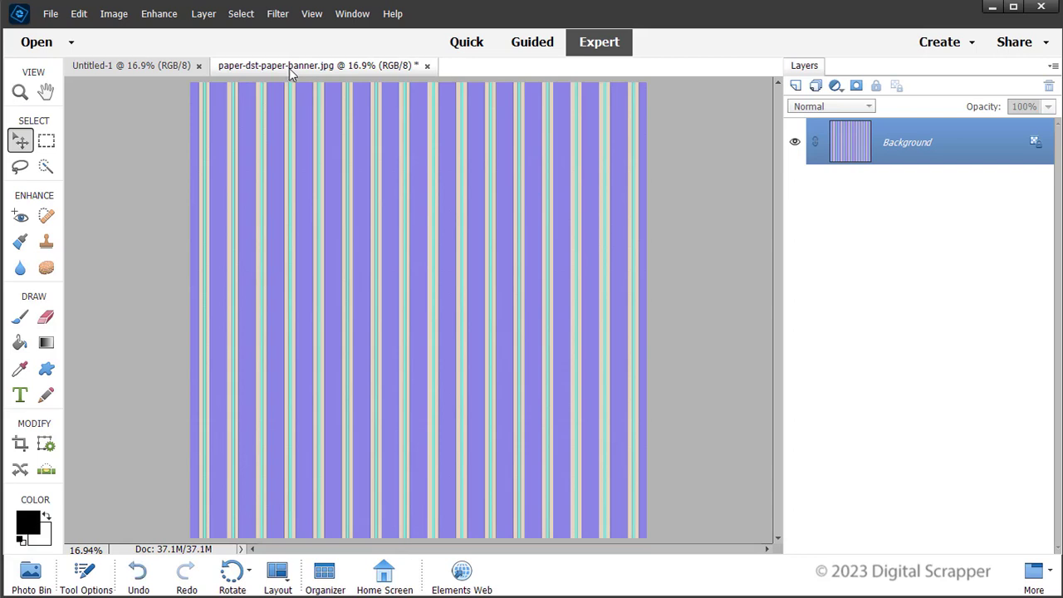
click(45, 143)
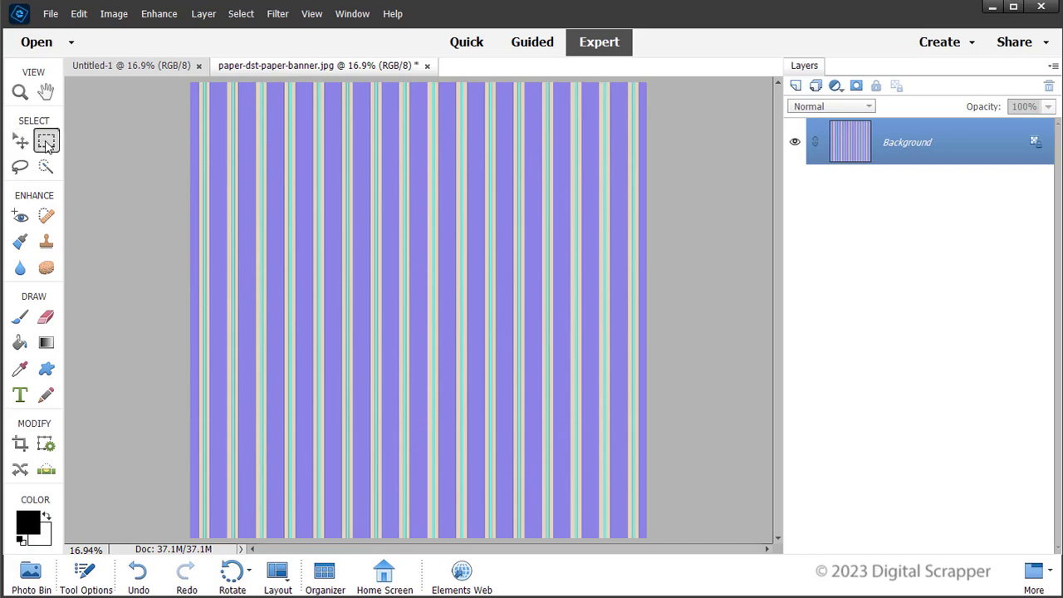
click(86, 573)
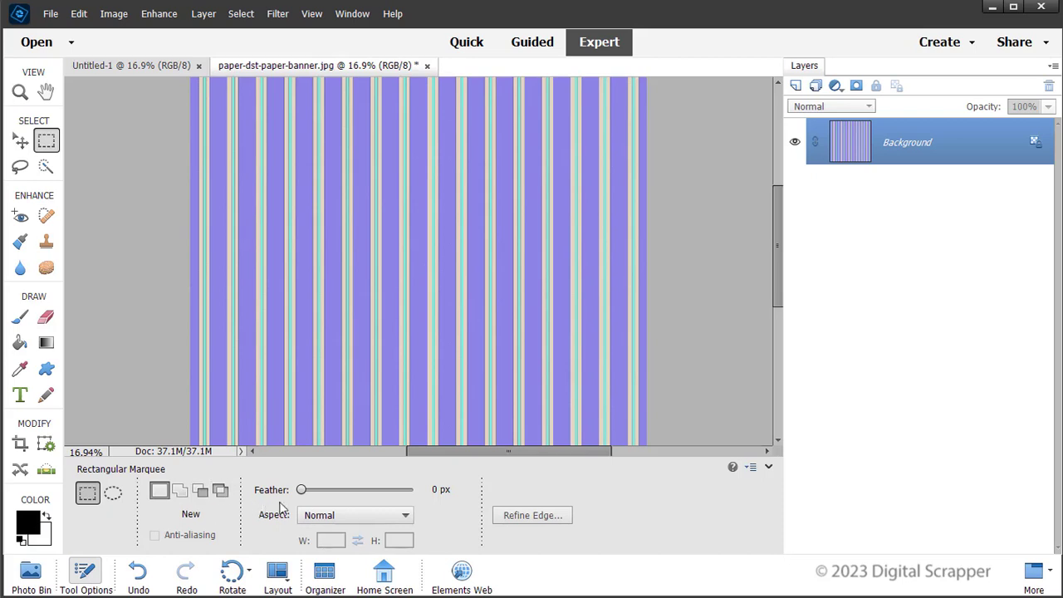
click(330, 516)
click(332, 558)
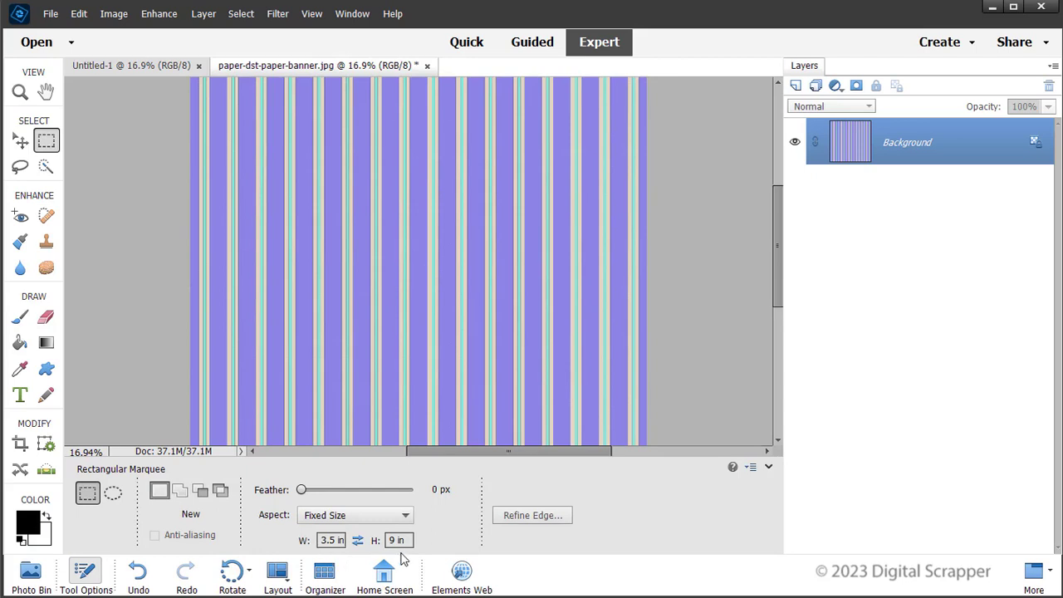
click(768, 467)
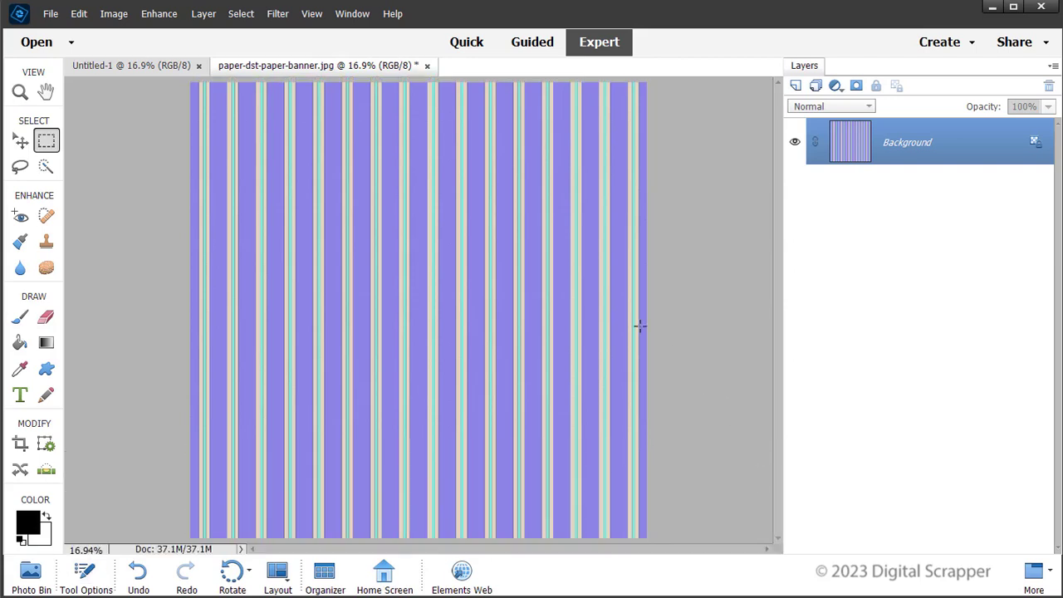
click(411, 212)
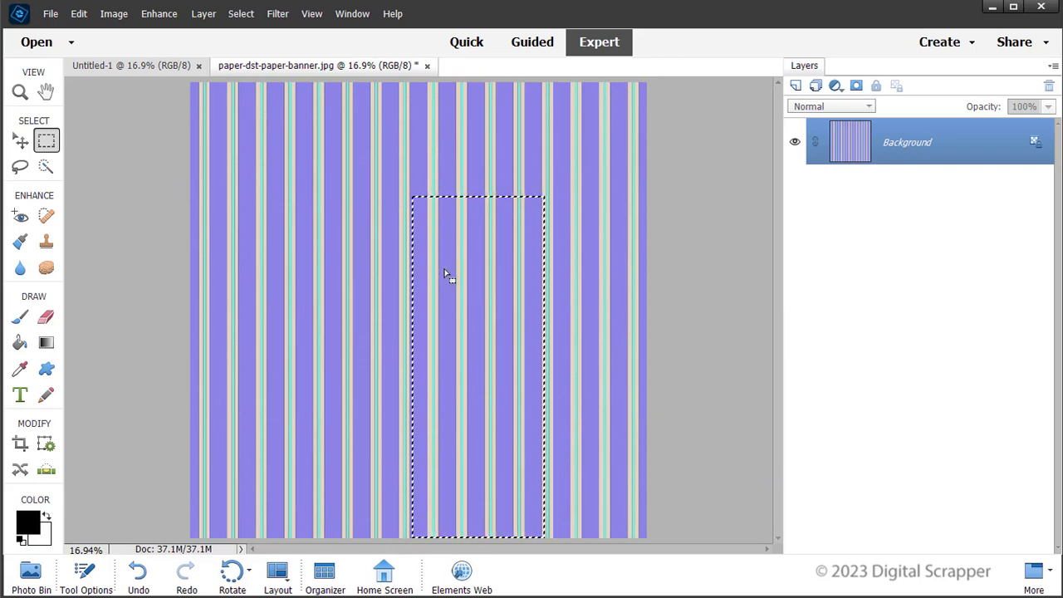
drag(444, 270, 413, 212)
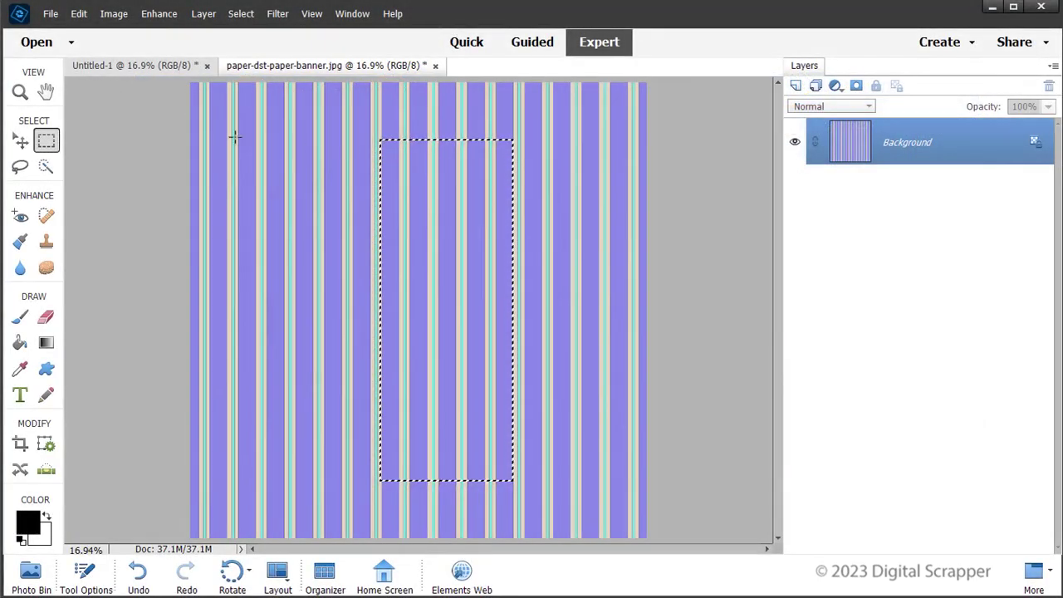
Move the selected striped piece into the Untitled-1 document and center it on the page
click(20, 142)
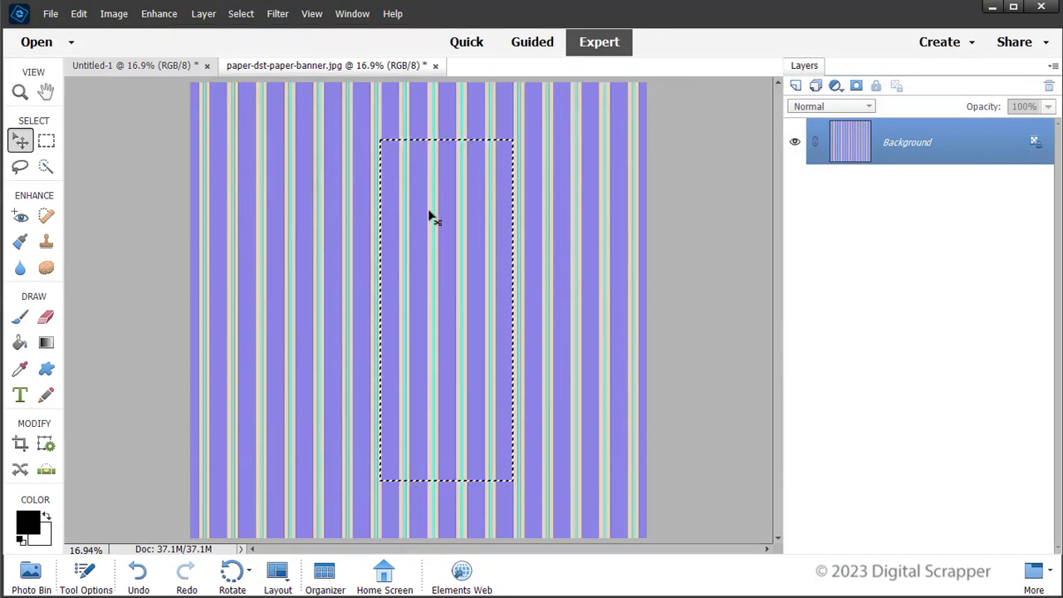
drag(426, 213, 408, 257)
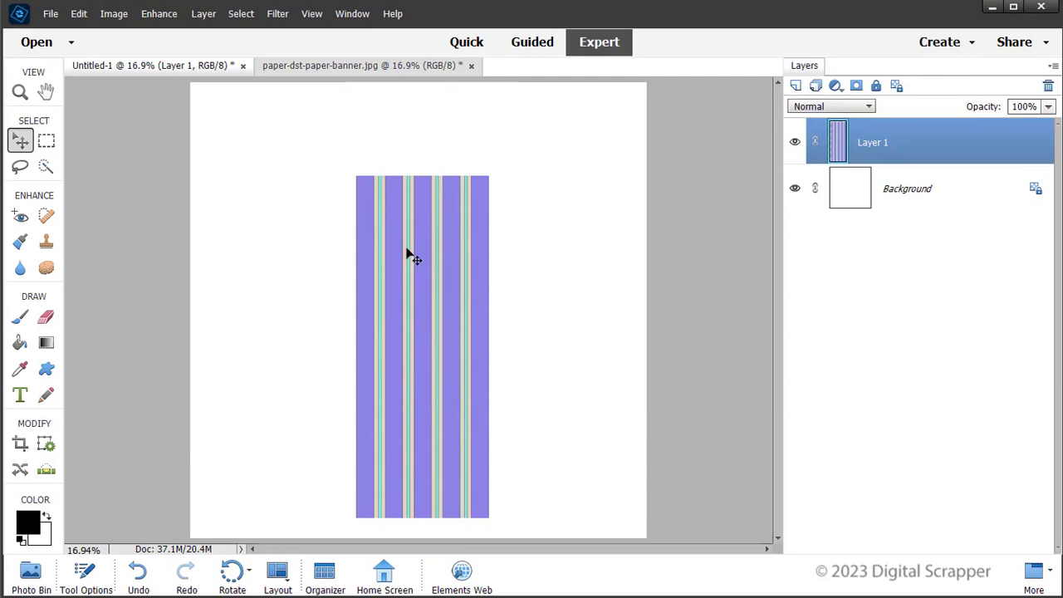
drag(408, 251, 408, 226)
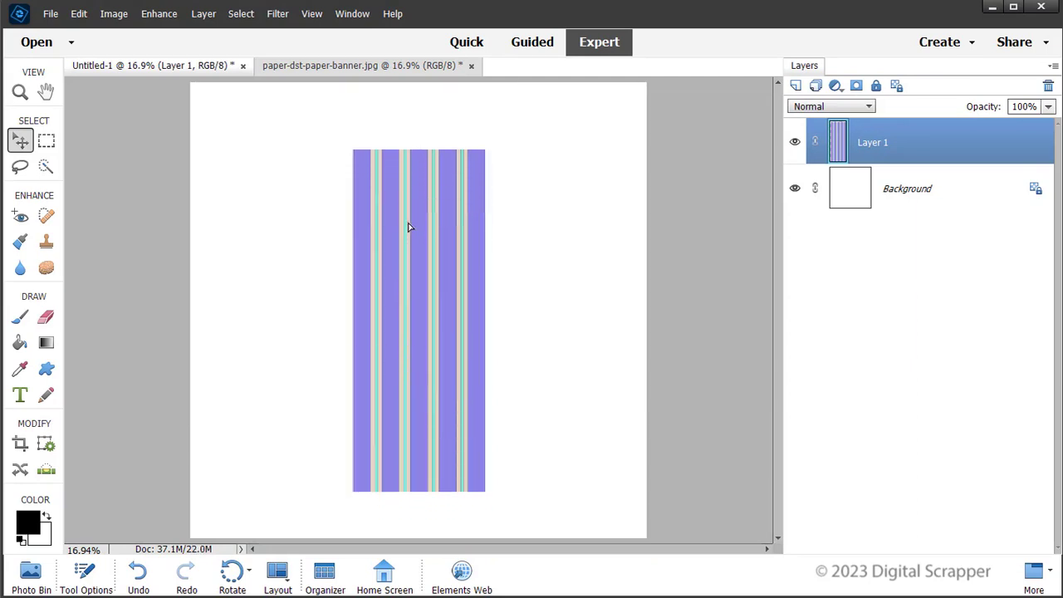
Make a fixed-size 3.75 by 3.75 in square selection over the lower end of the striped strip
click(47, 141)
click(86, 578)
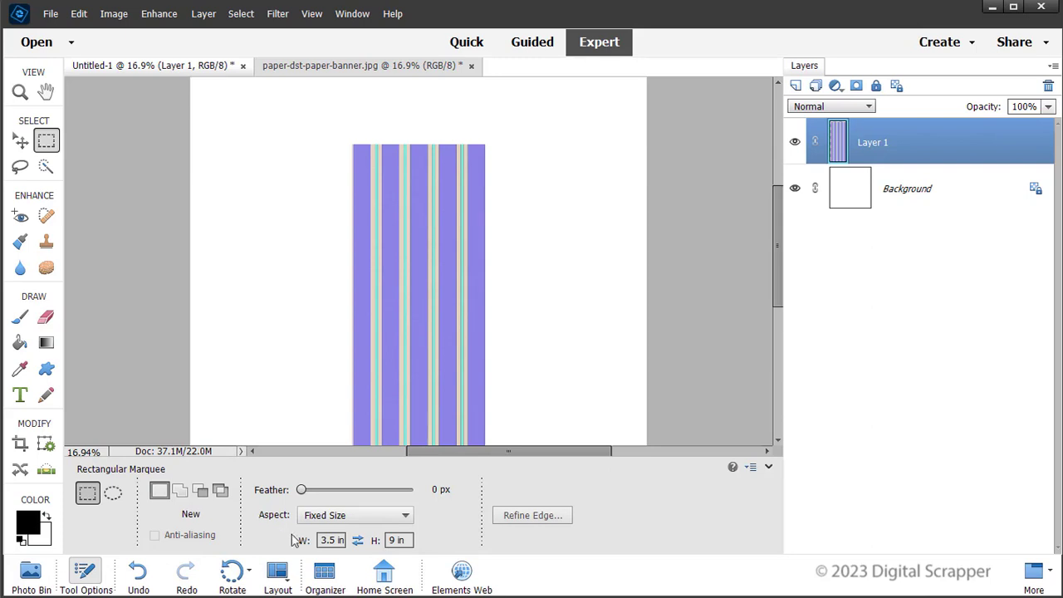
click(331, 541)
text(3.75)
click(394, 541)
text(3.7)
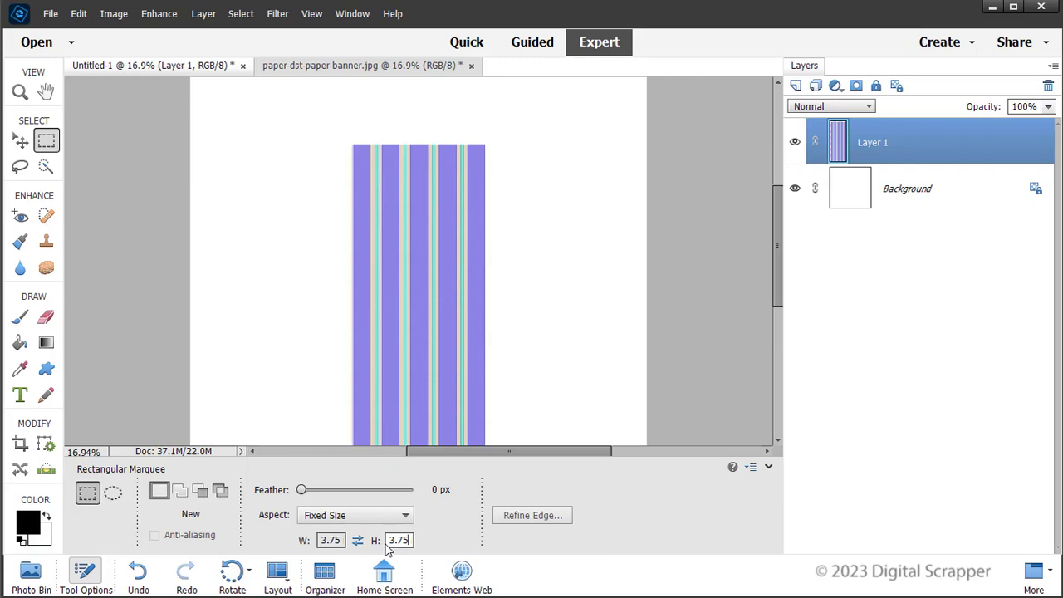
click(769, 469)
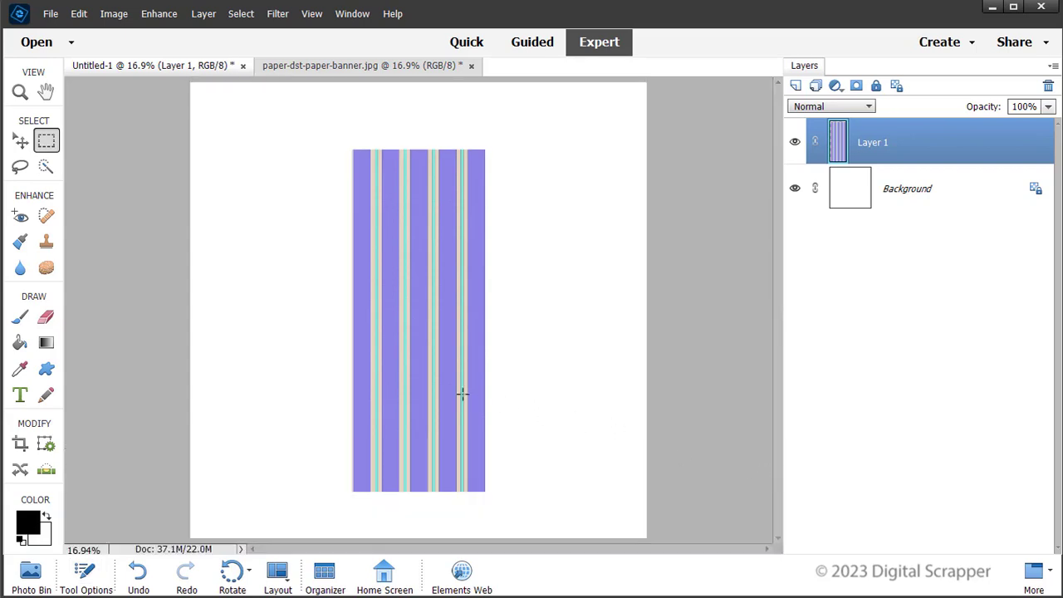
drag(401, 380, 349, 383)
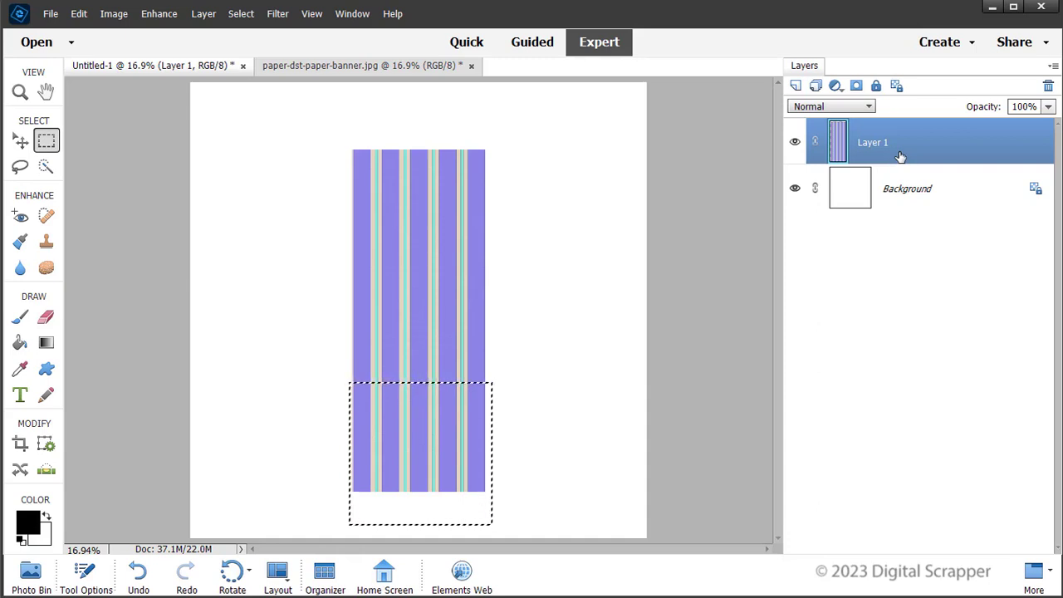
Transform the square selection by rotating it 45 degrees and lowering it so its upper corner points into the strip's lower end
click(240, 13)
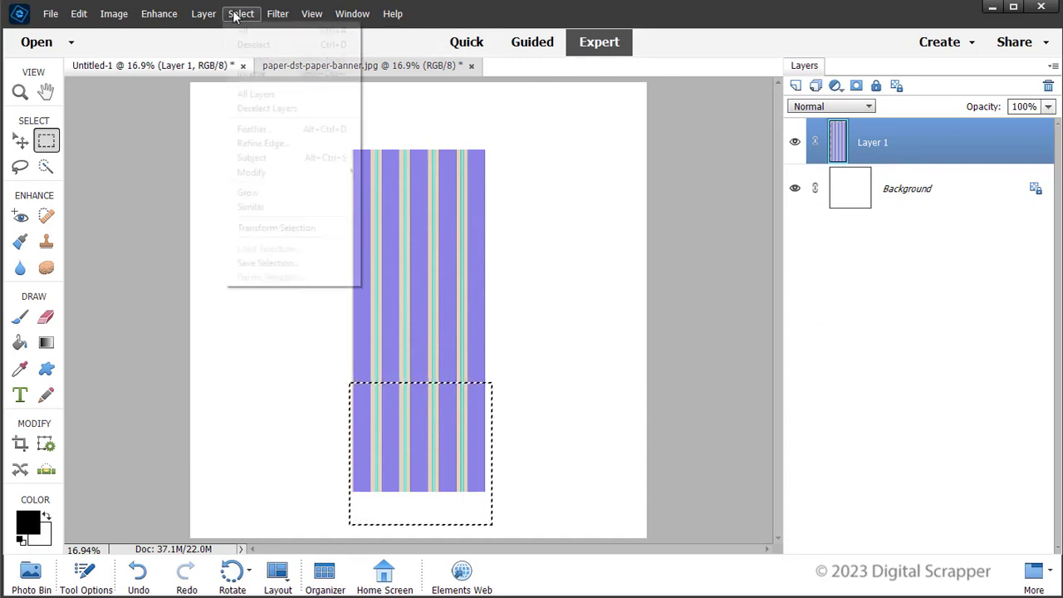
click(251, 229)
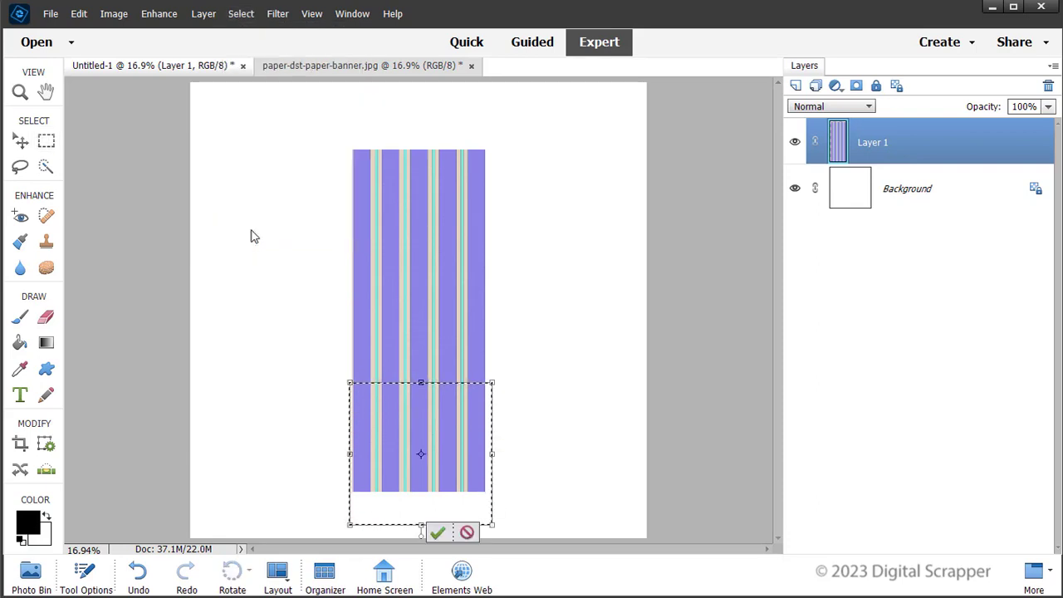
click(85, 573)
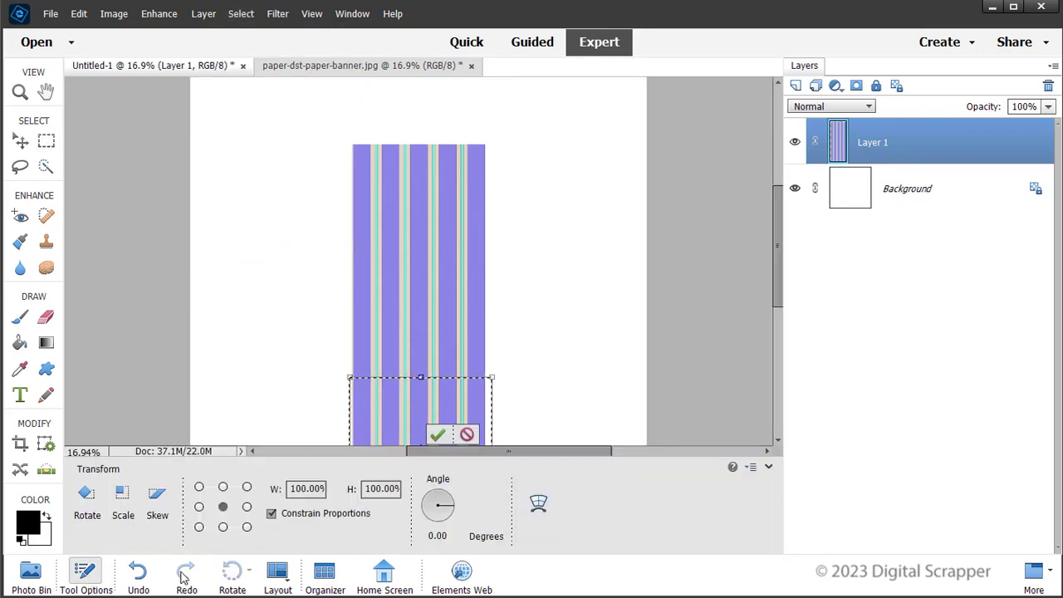
drag(440, 536, 409, 540)
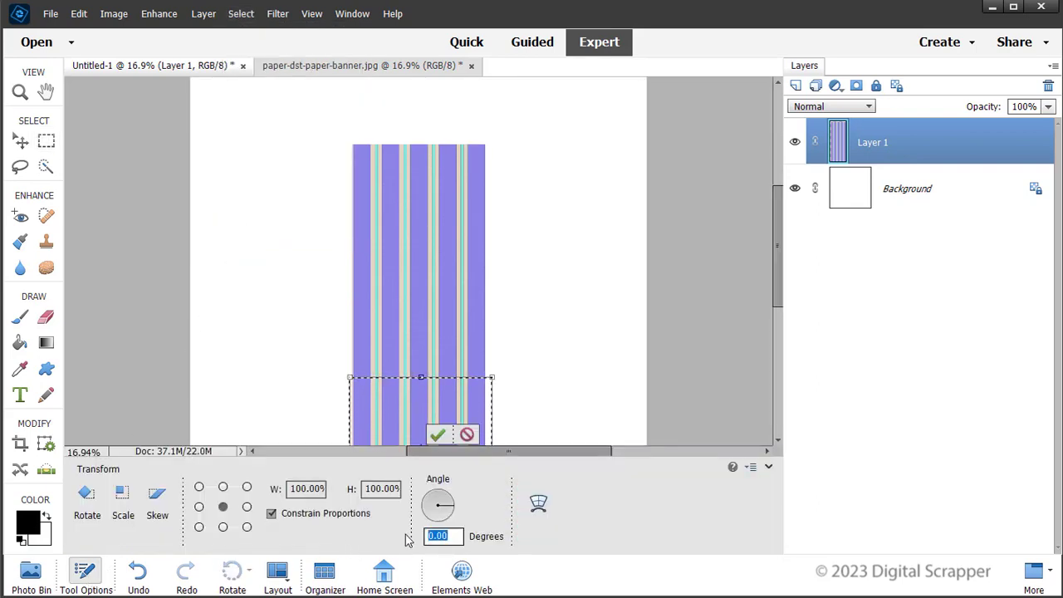
text(45)
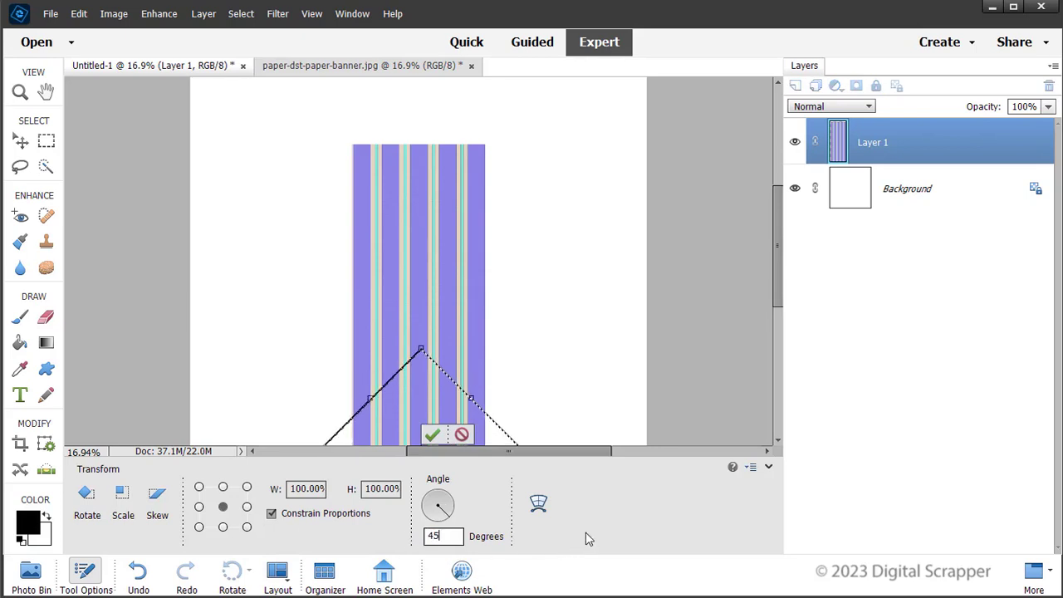
click(769, 468)
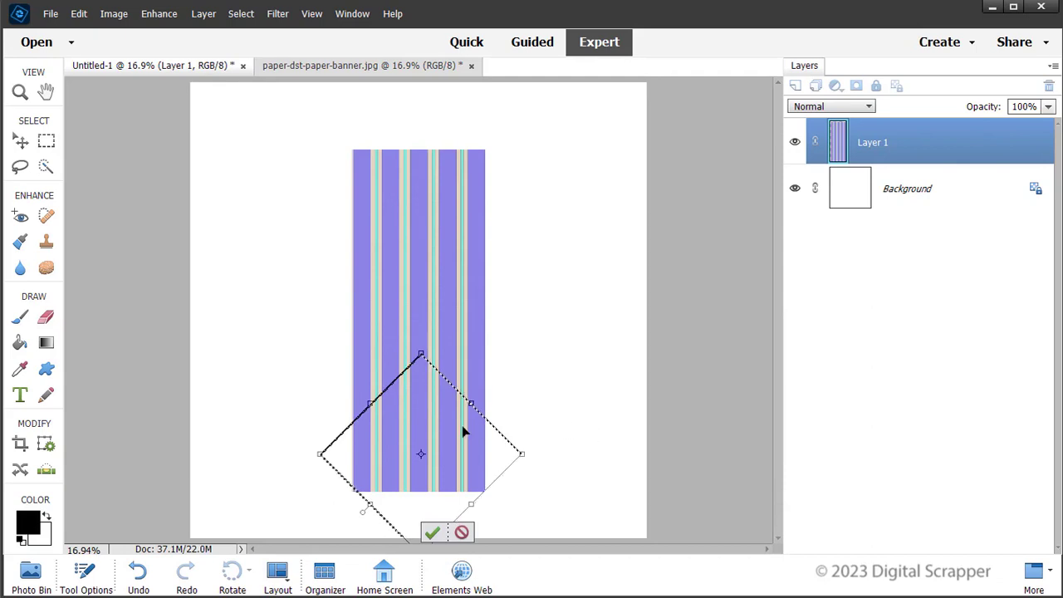
drag(416, 402, 409, 451)
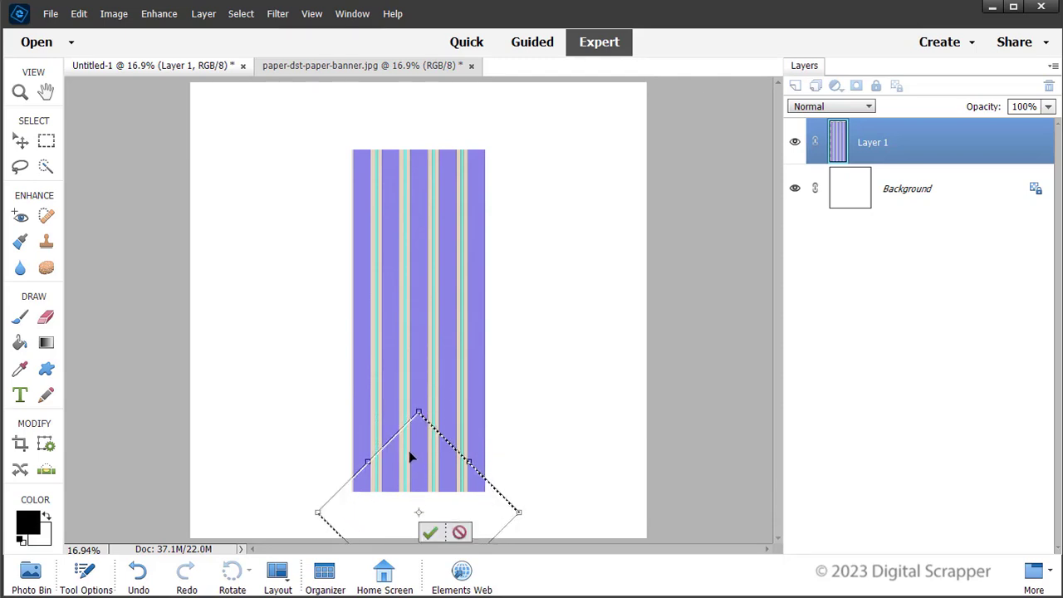
click(431, 535)
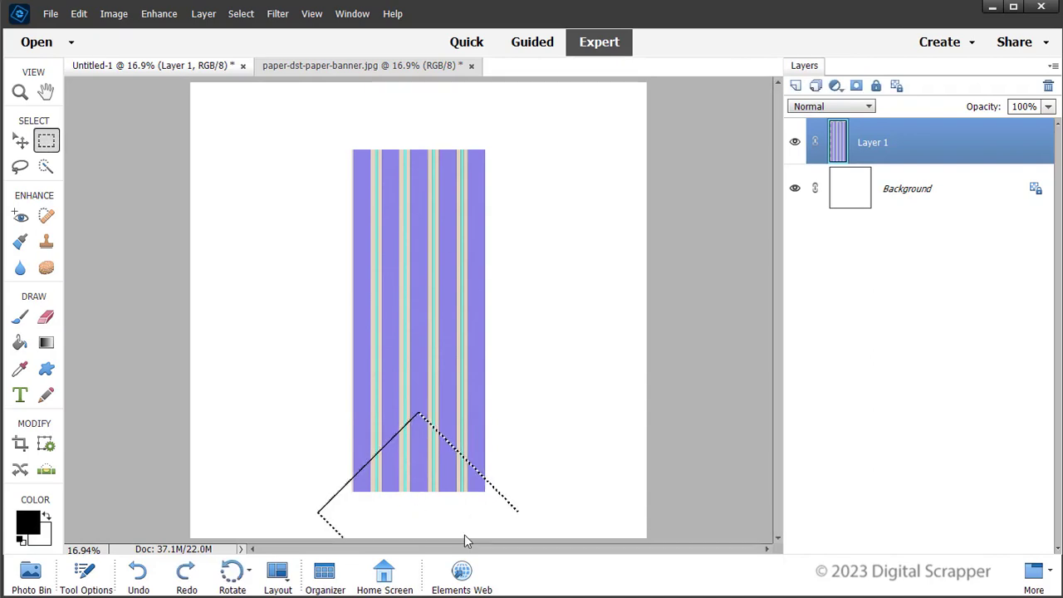
Align the strip to the middle of the rotated selection and delete the selected area to cut a V-shaped notch, leaving nothing selected
click(20, 140)
click(84, 573)
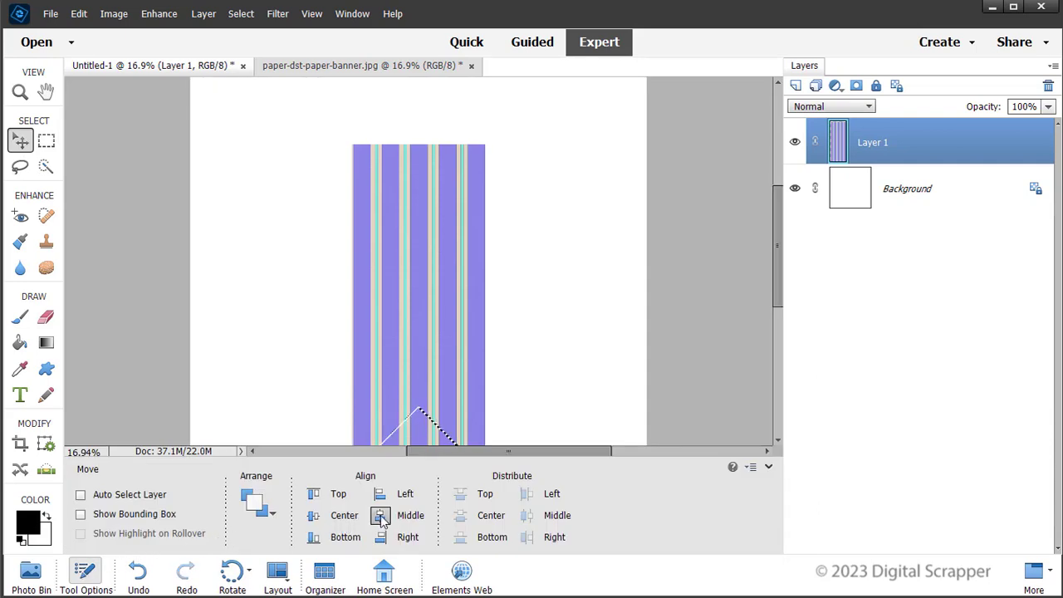
click(768, 467)
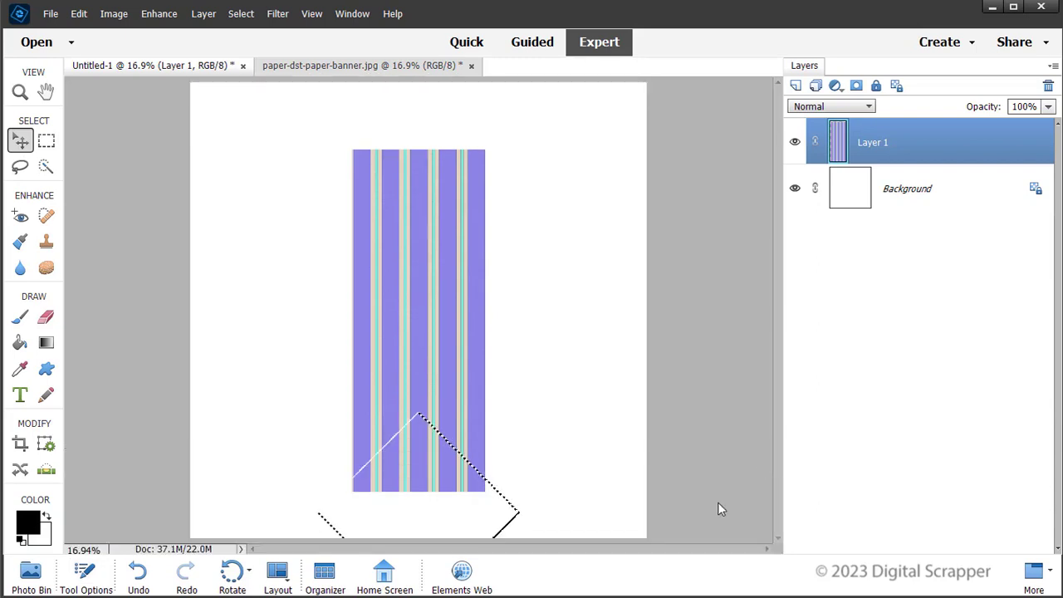
key(Delete)
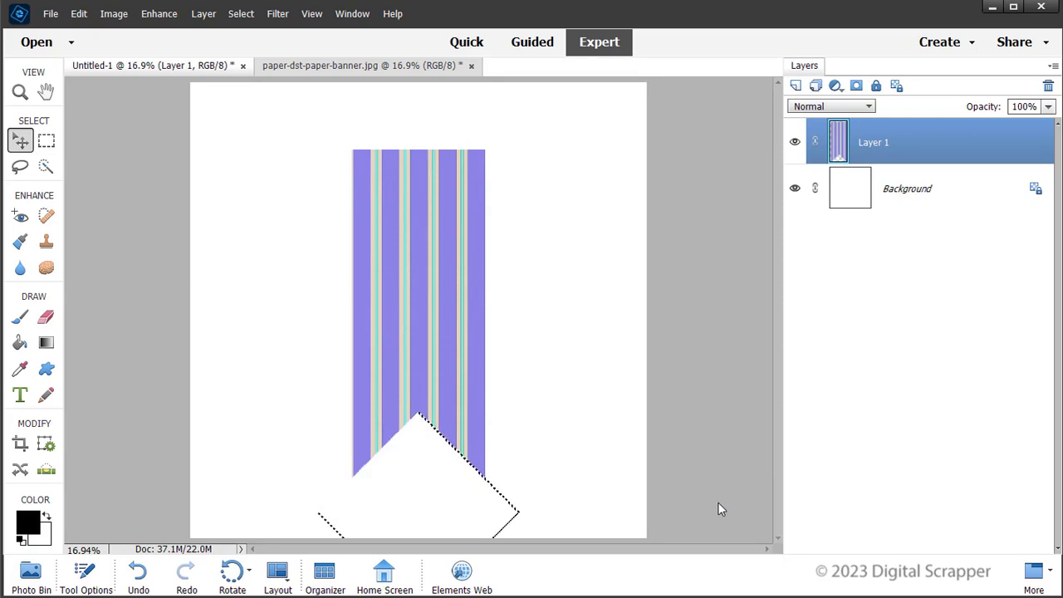
key(ctrl+d)
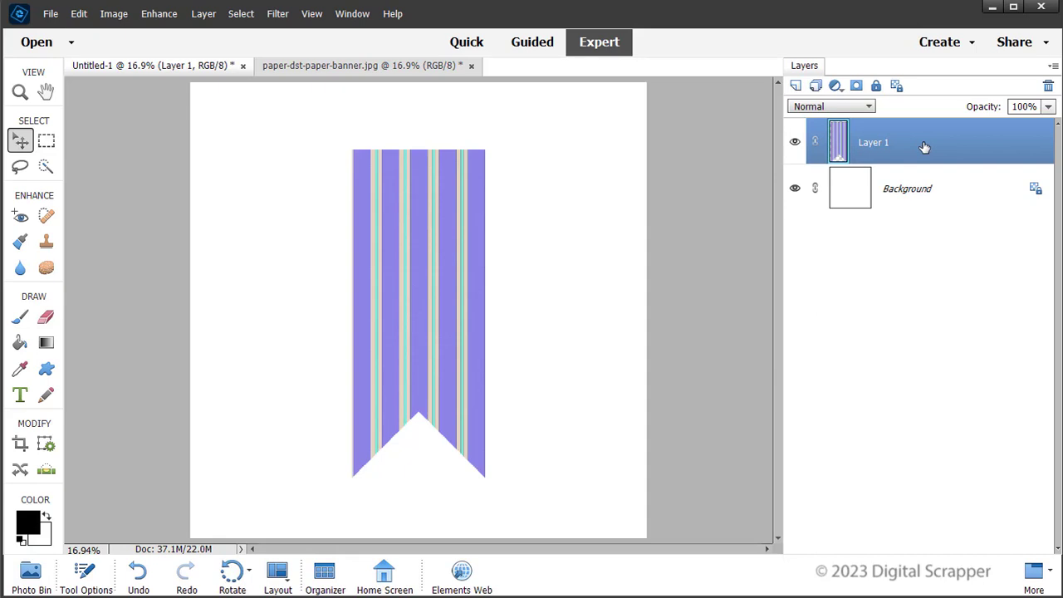
Open the style settings for the banner layer and set the lighting angle to 120 degrees
click(204, 14)
mouse_move(220, 98)
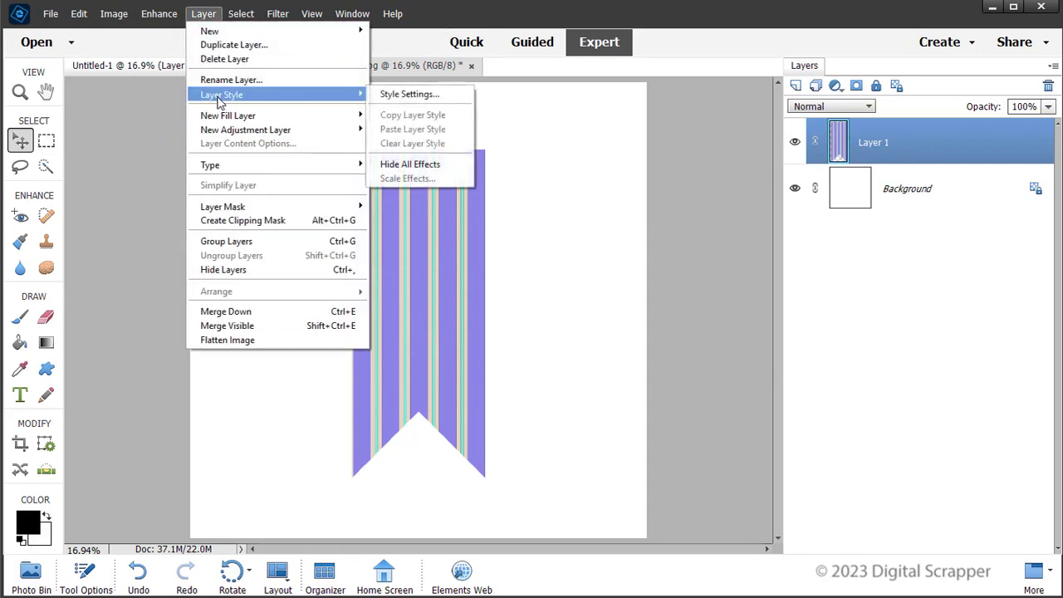
click(410, 95)
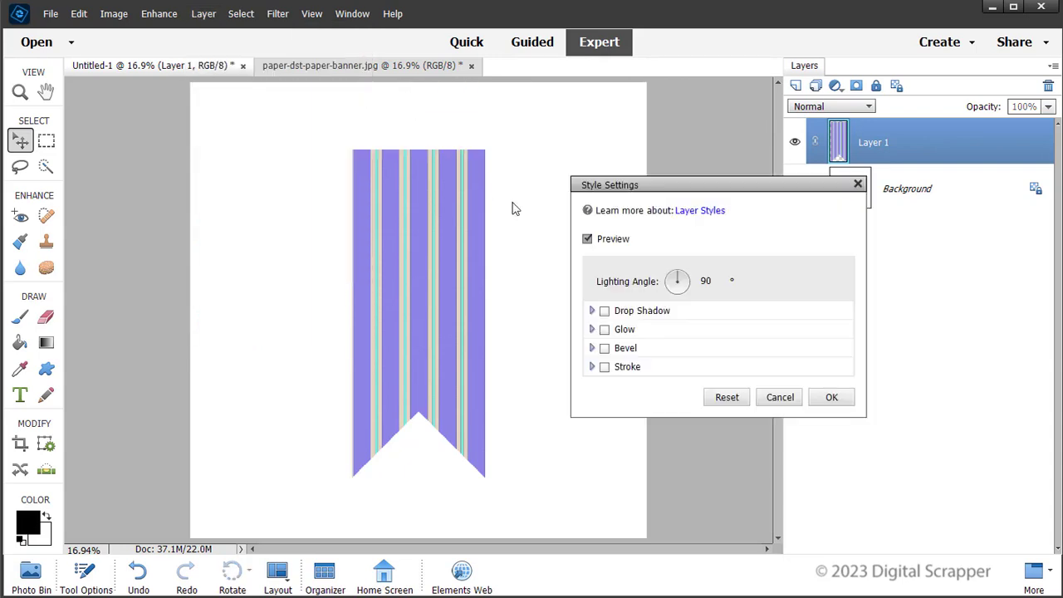
click(707, 281)
drag(719, 281, 695, 285)
text(120)
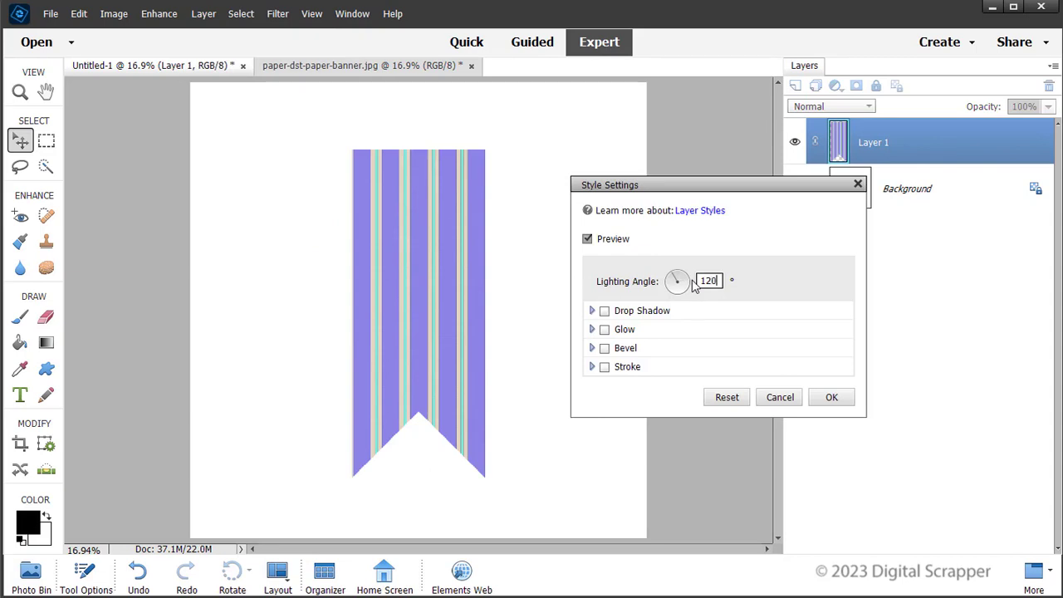
Apply a drop shadow to the banner with size 8 px, distance 13 px and opacity 50%
click(646, 313)
click(775, 334)
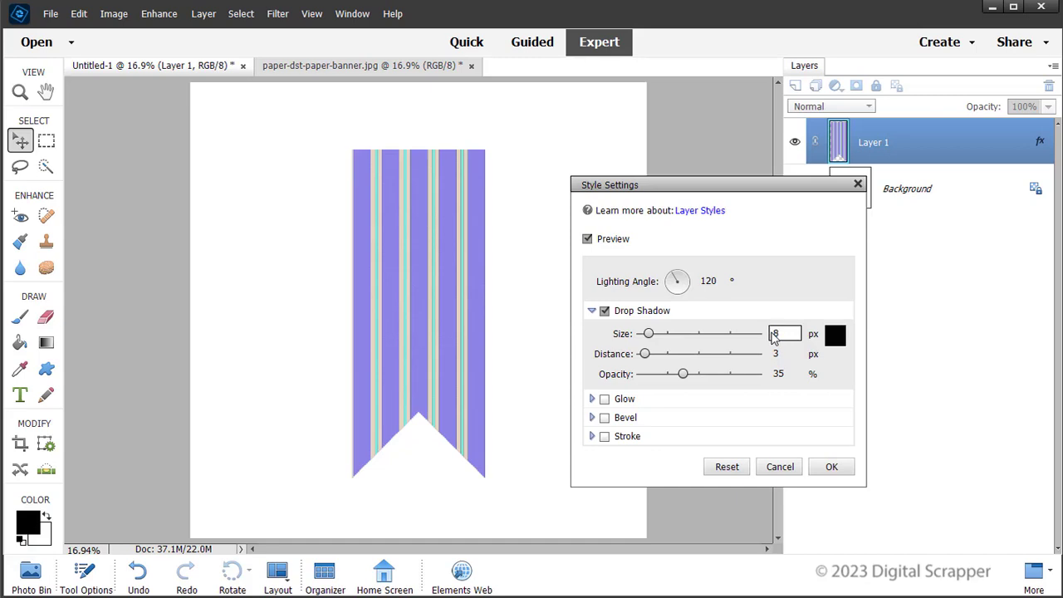
text(8)
key(Tab)
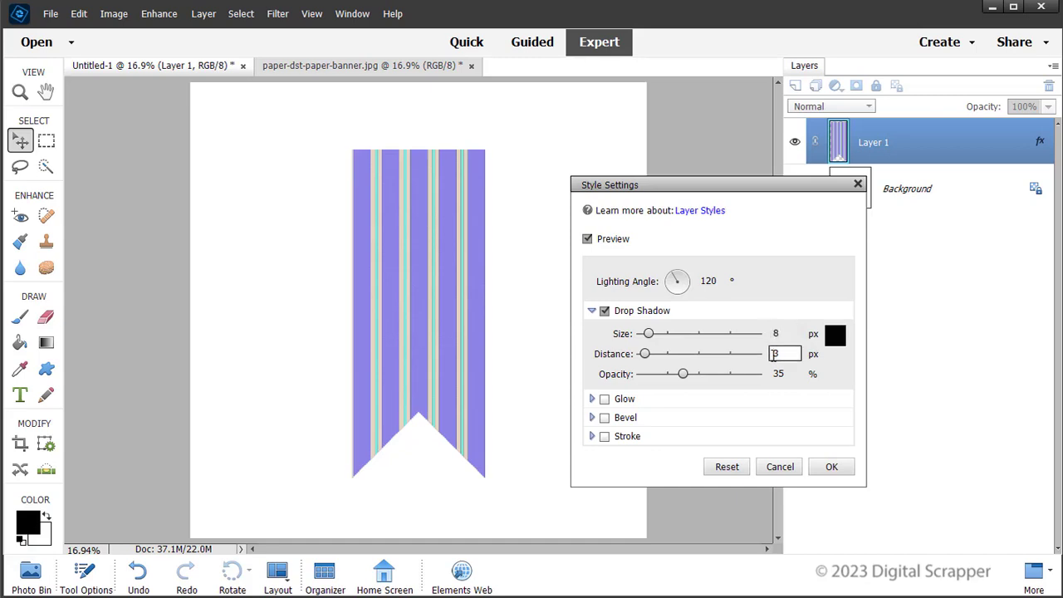
text(1)
drag(788, 375, 761, 376)
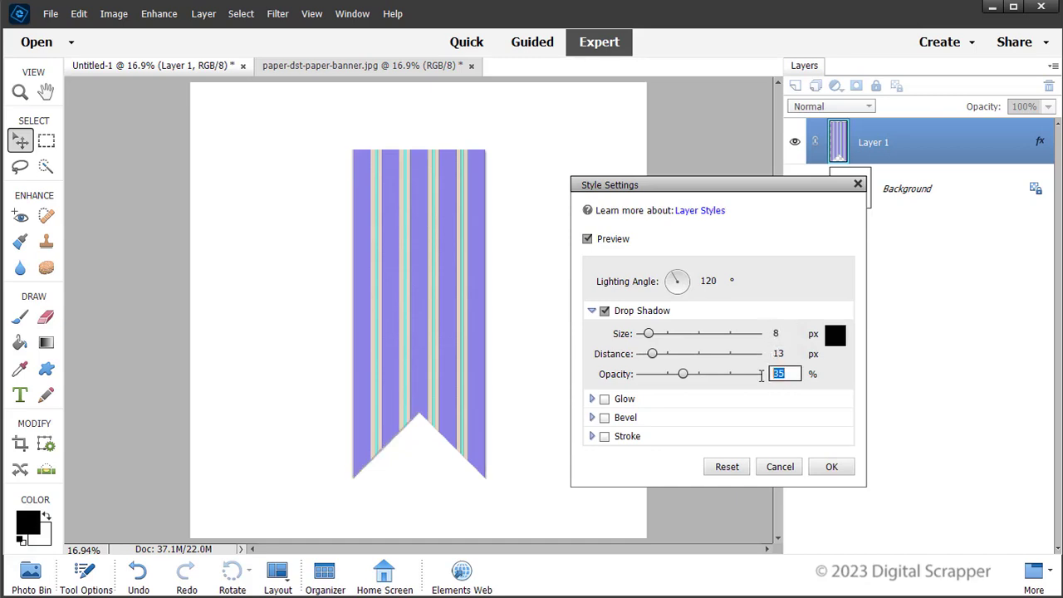
text(50)
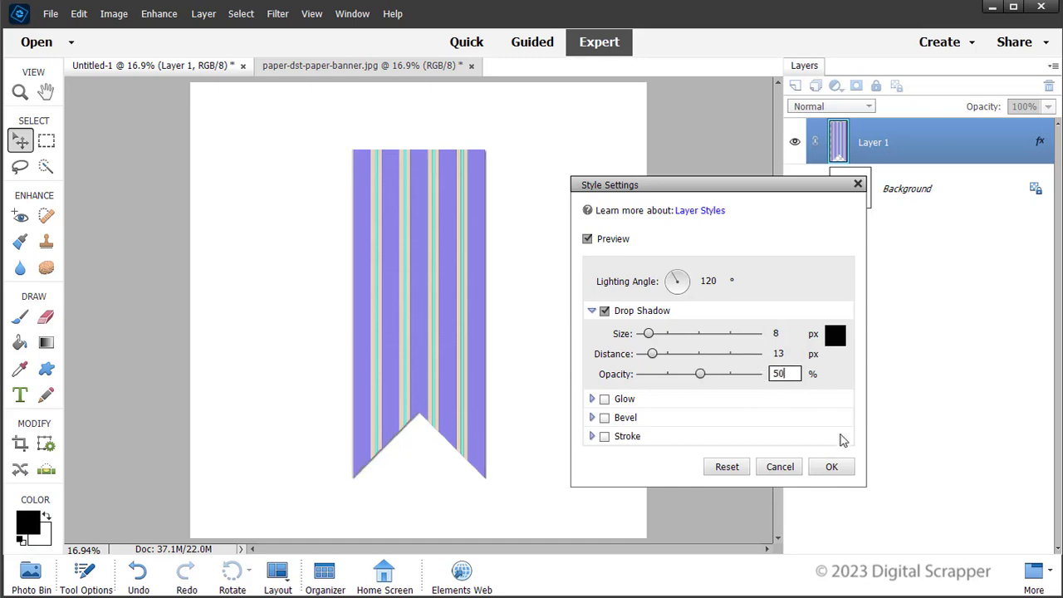
click(833, 467)
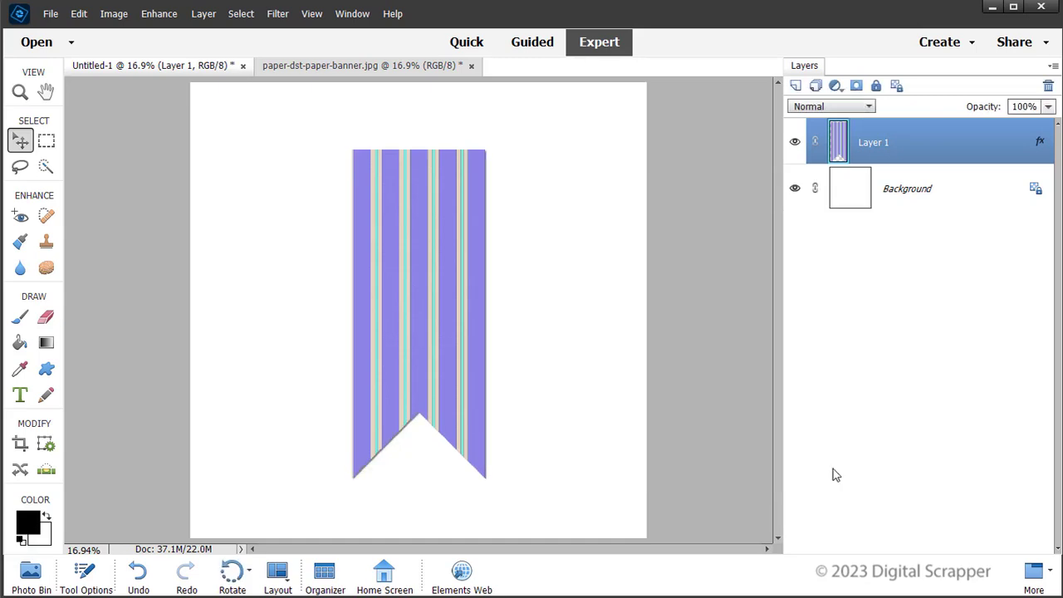